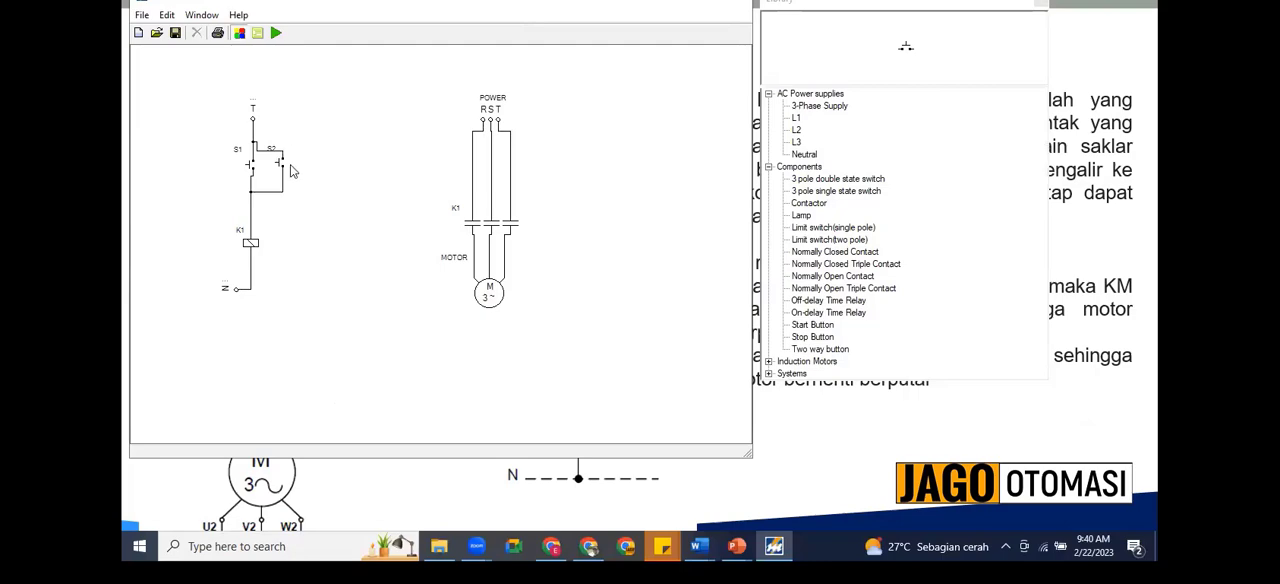
Step: Delete the S2 and S1 push buttons and their wiring from the control circuit
click(283, 163)
key(Delete)
click(252, 168)
key(Delete)
Step: Add a Stop Button below the T supply terminal and rotate it to a vertical orientation
click(806, 337)
double_click(810, 337)
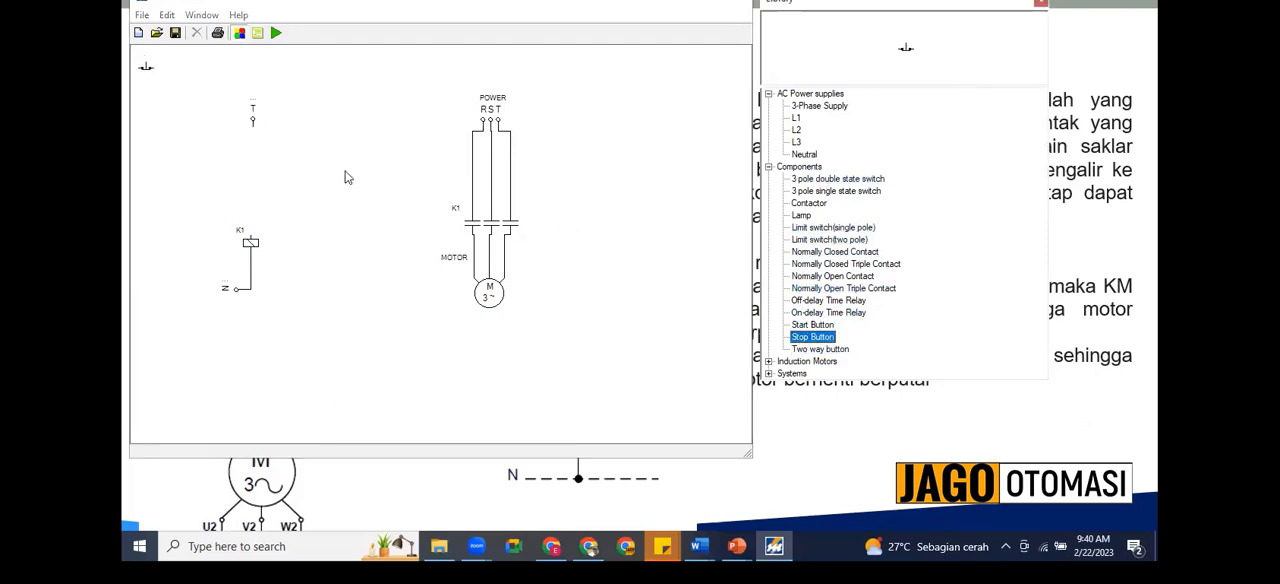
drag(150, 72, 253, 164)
right_click(251, 159)
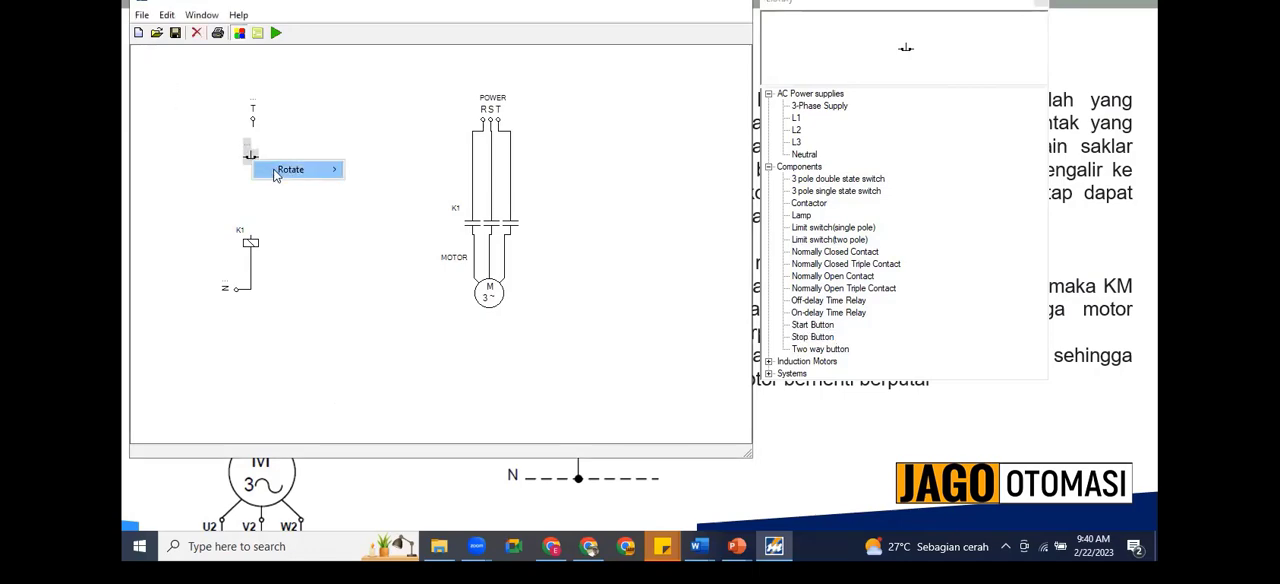
mouse_move(320, 169)
click(370, 204)
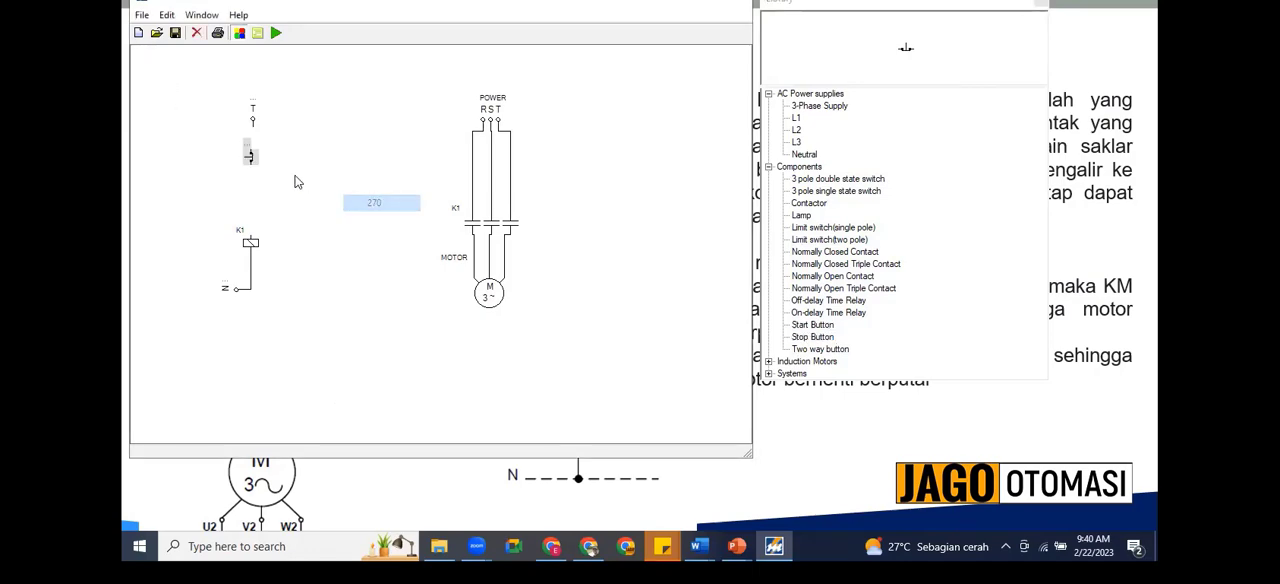
Step: Label the new stop button STOP and wire it to the T supply terminal
double_click(233, 146)
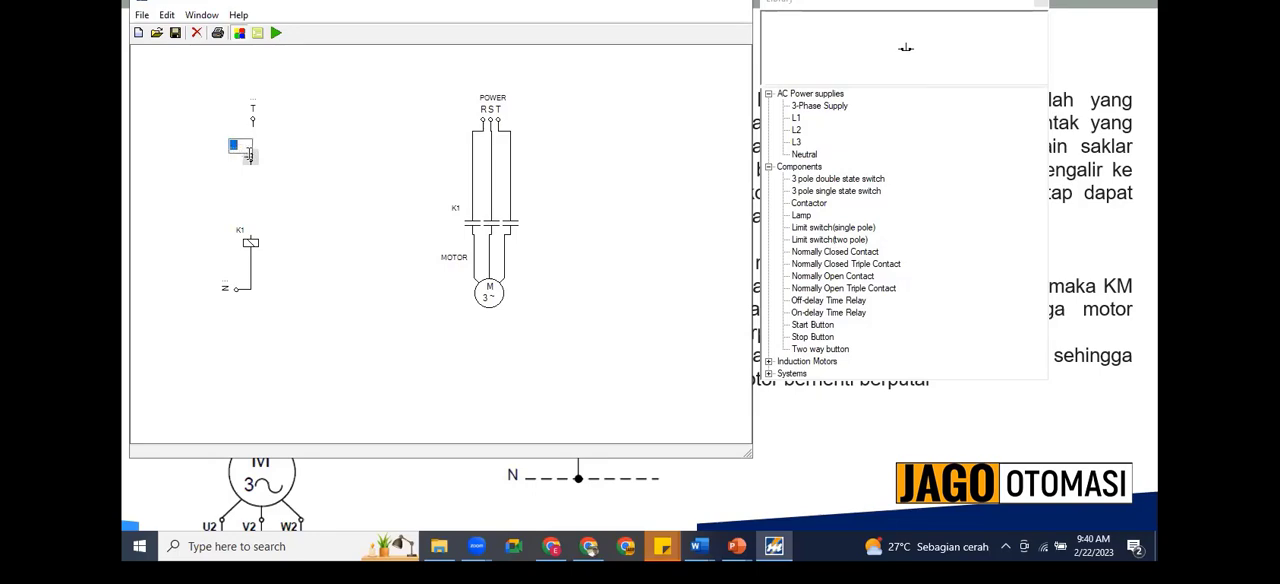
text(STOP)
click(335, 198)
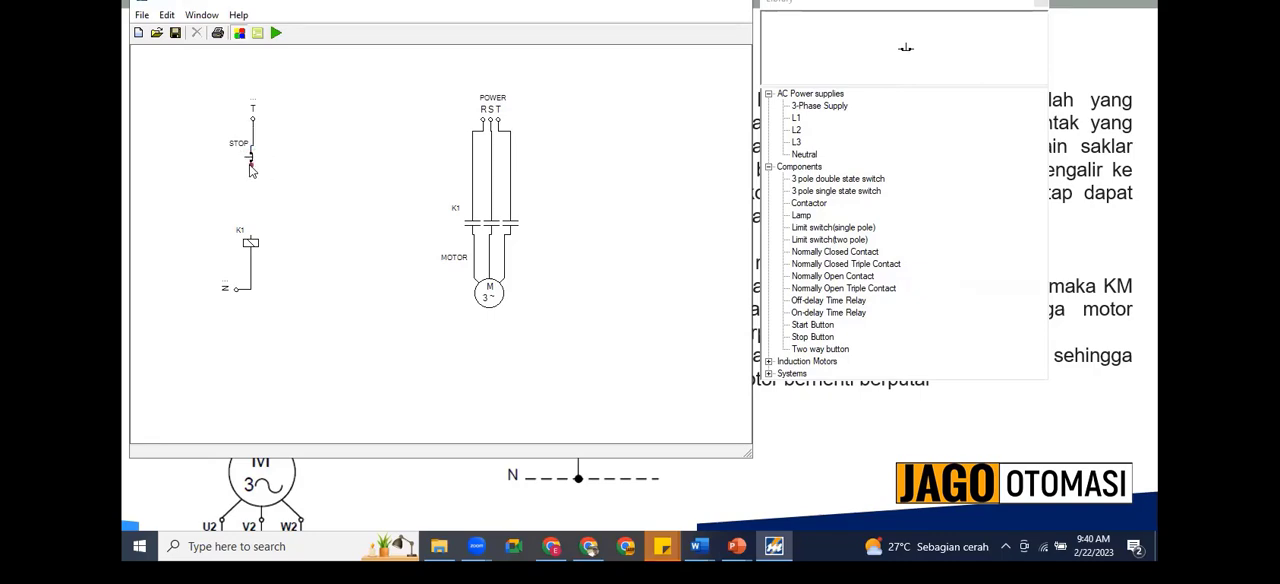
Step: Add a Start Button between the STOP button and the K1 coil and rotate it to a vertical orientation
click(810, 326)
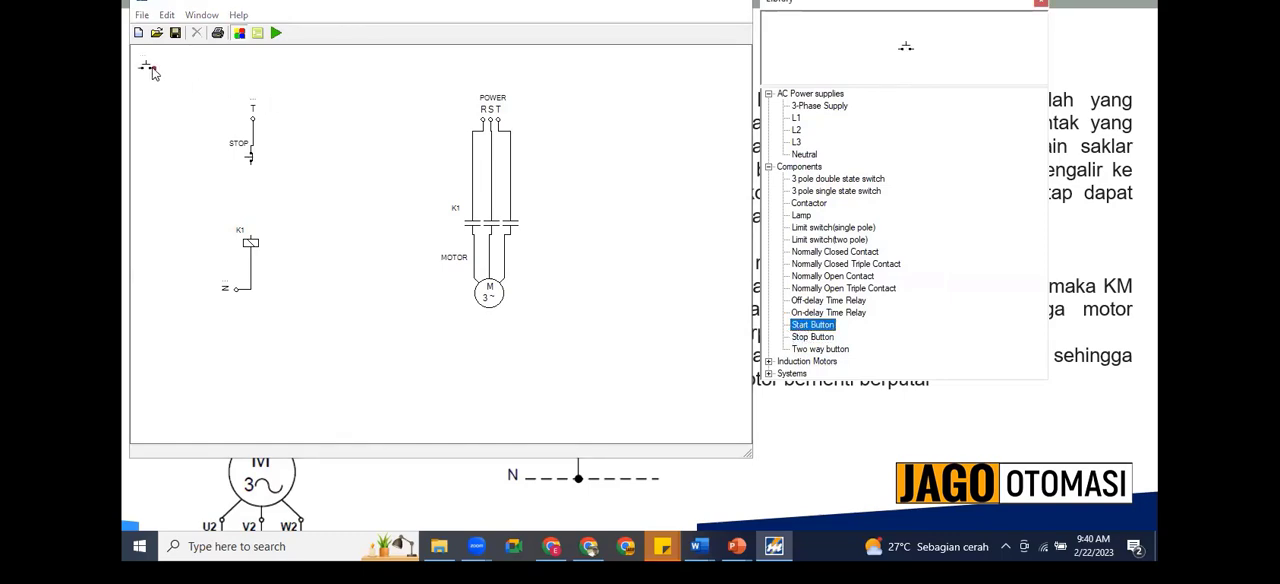
click(152, 74)
drag(148, 74, 247, 191)
right_click(248, 190)
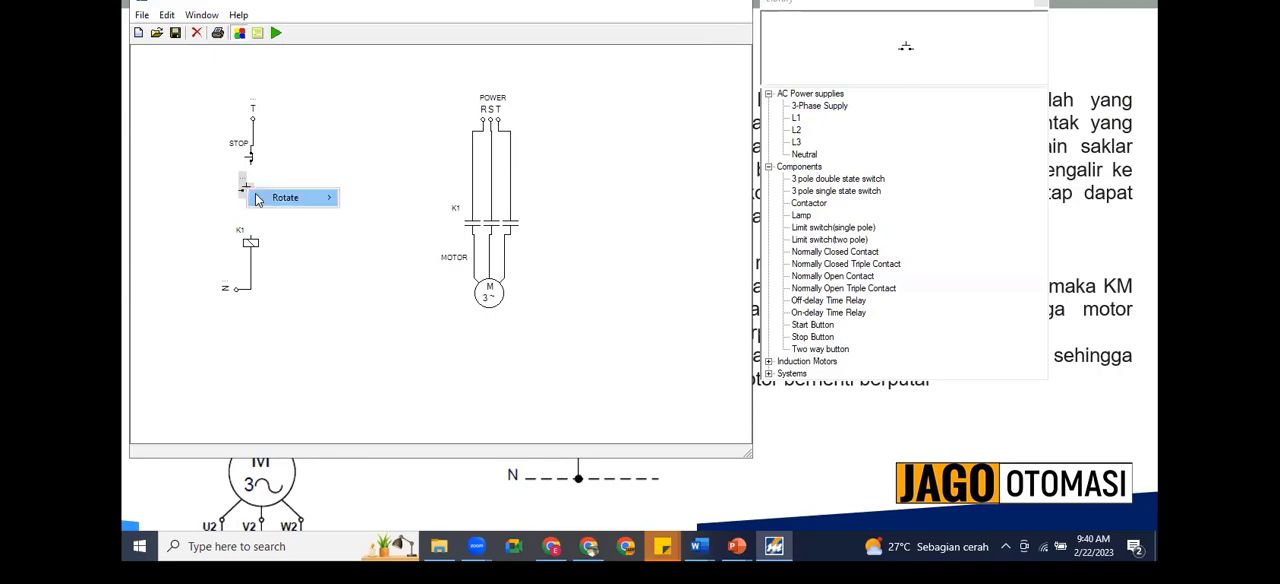
mouse_move(278, 200)
click(370, 231)
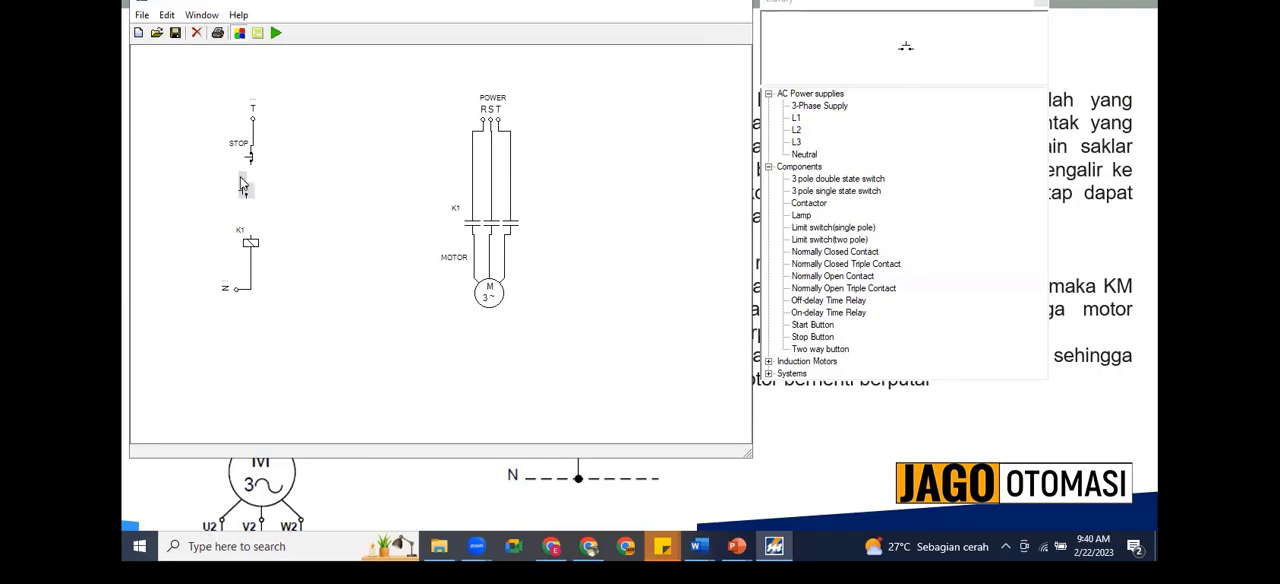
Step: Label the new start button START, then align it beneath the STOP button and wire the two together
double_click(235, 178)
key(Return)
click(267, 198)
click(244, 188)
mouse_move(238, 179)
mouse_down()
mouse_move(221, 179)
mouse_move(250, 195)
mouse_up()
click(247, 194)
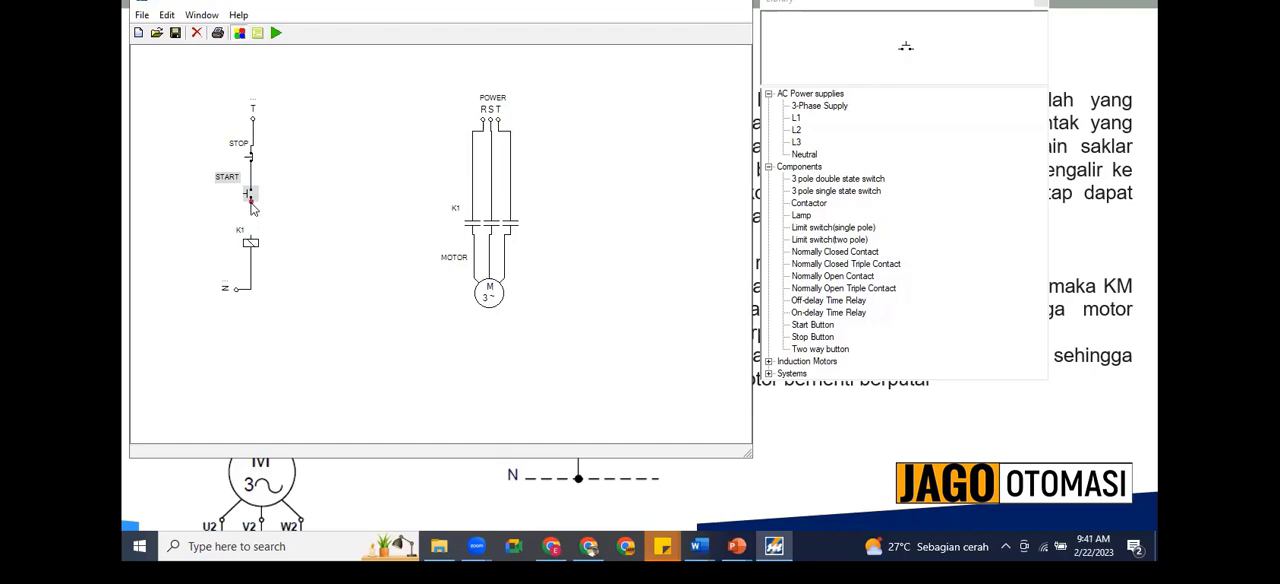
Step: Wire the START button to the K1 coil and move the coil down, closer to the N terminal
drag(252, 206, 252, 242)
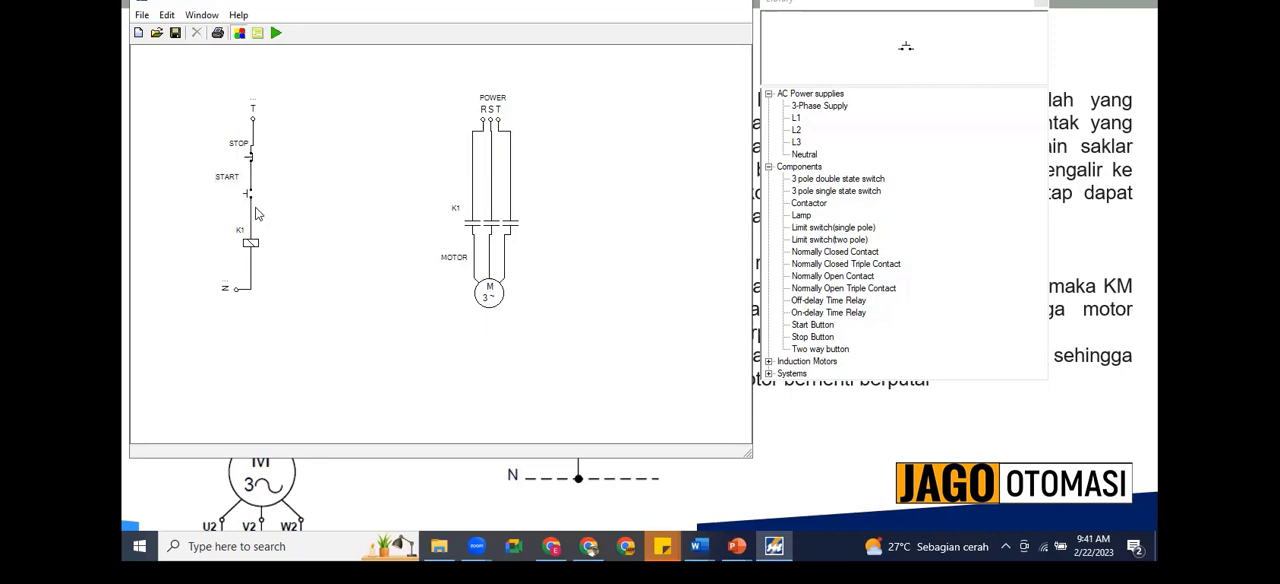
drag(251, 243, 252, 270)
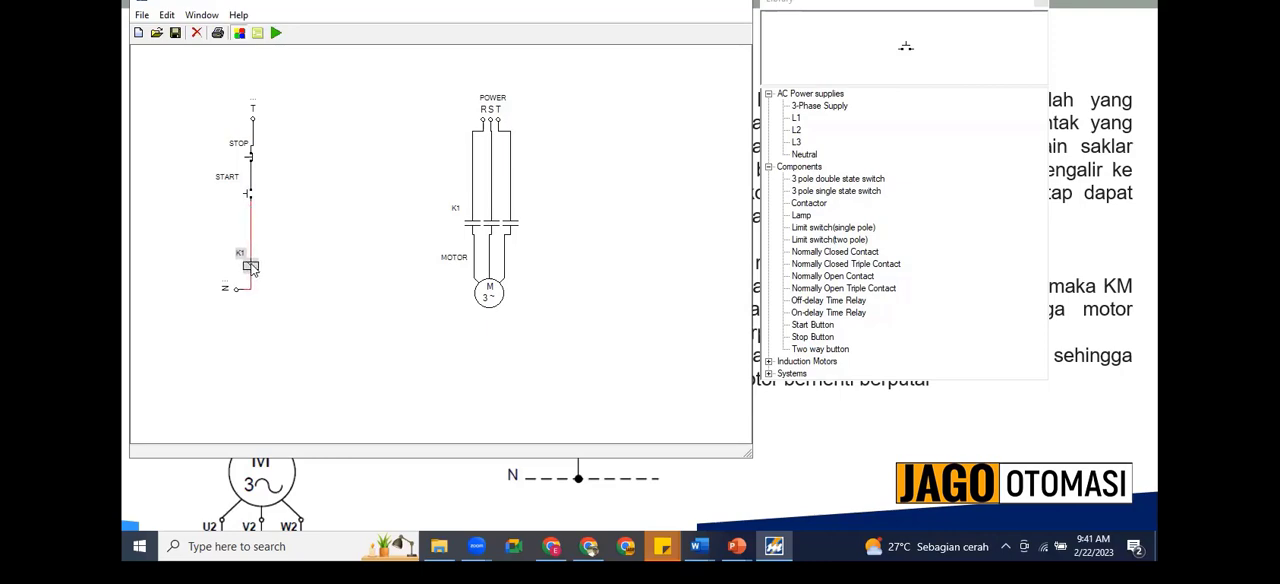
click(313, 244)
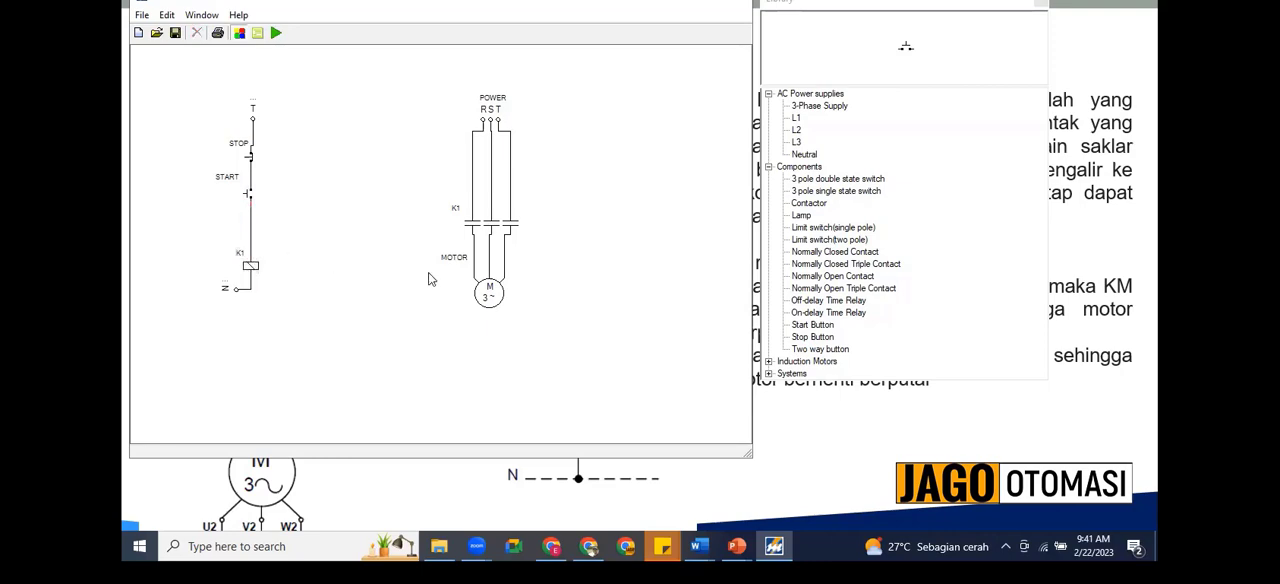
Step: Add a Normally Open Contact beside the START button and rotate it to a vertical orientation
click(828, 279)
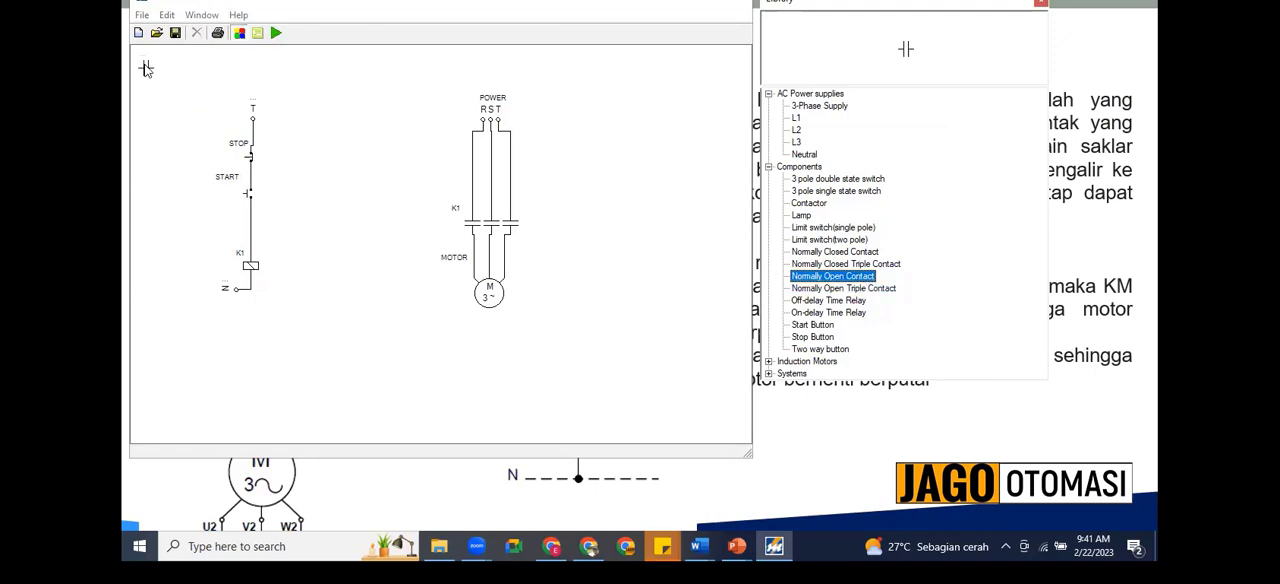
click(303, 230)
drag(303, 230, 276, 200)
right_click(276, 198)
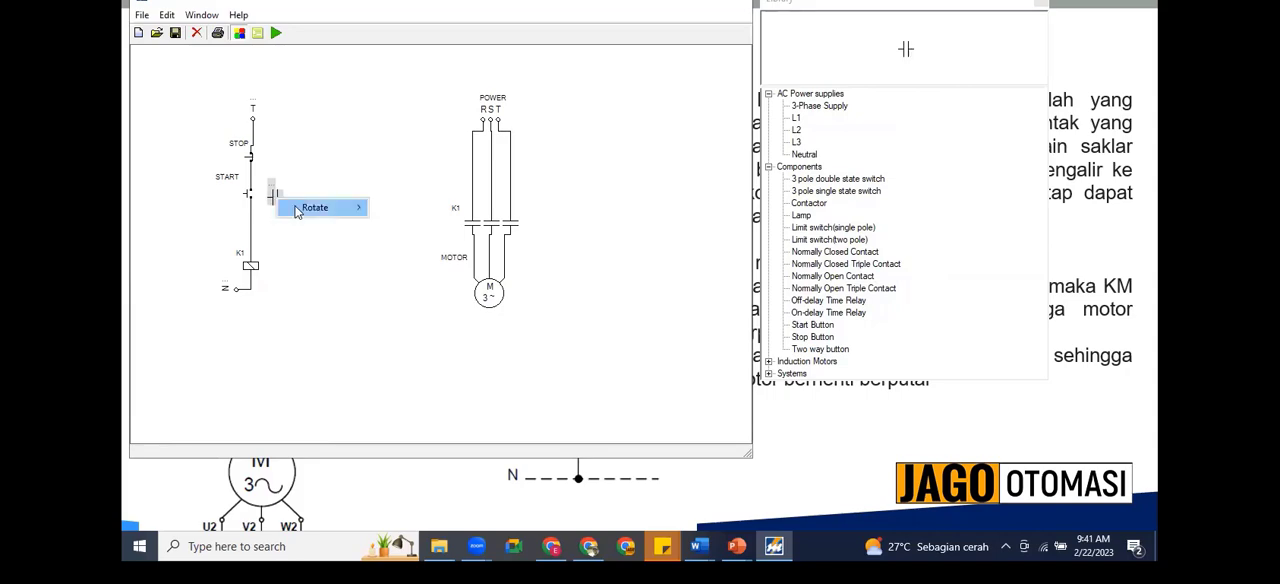
mouse_move(304, 211)
click(380, 241)
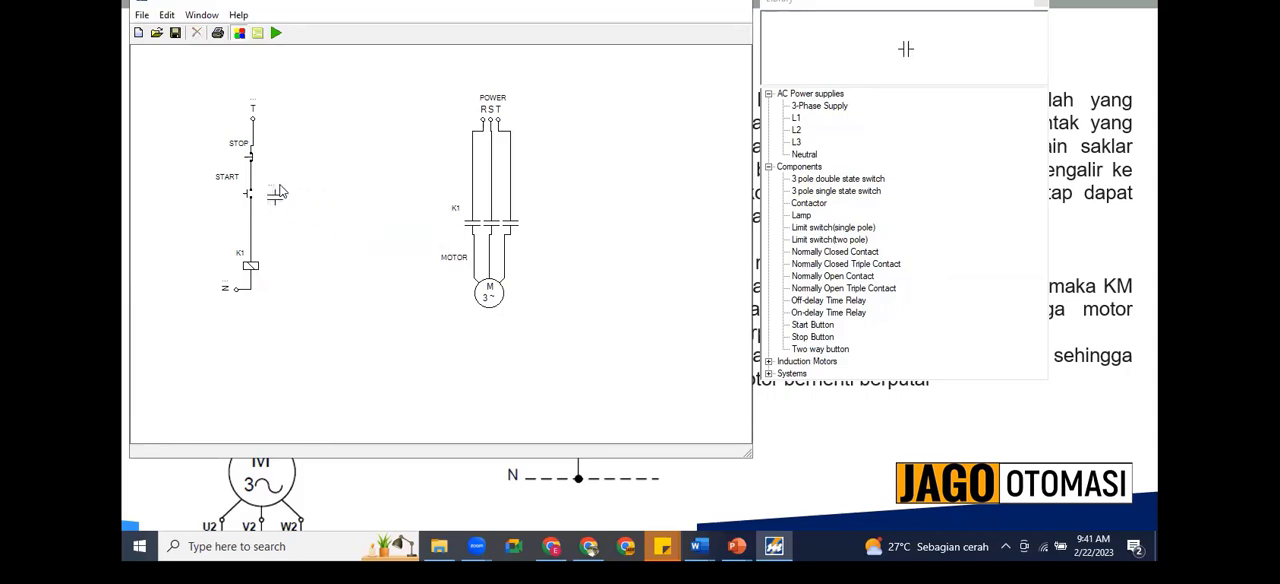
Step: Assign the new normally open contact to the K1 contactor
double_click(274, 194)
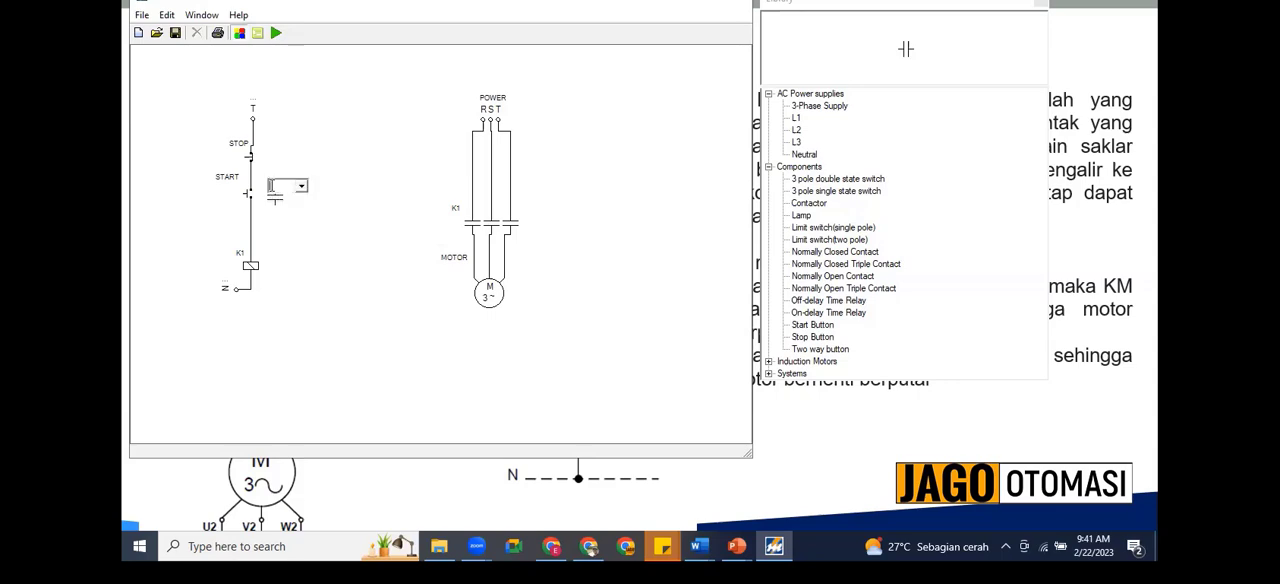
click(301, 187)
click(289, 200)
Step: Wire the K1 contact in parallel with the START button and move its label clear of the wiring
drag(253, 213, 286, 187)
click(268, 188)
click(273, 185)
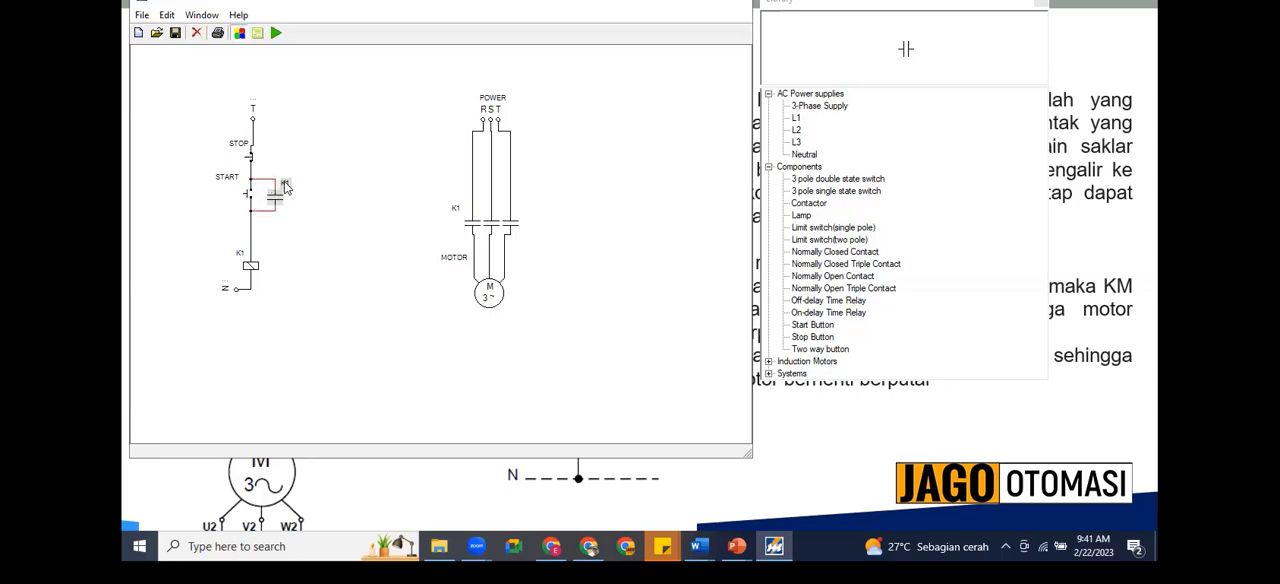
click(327, 252)
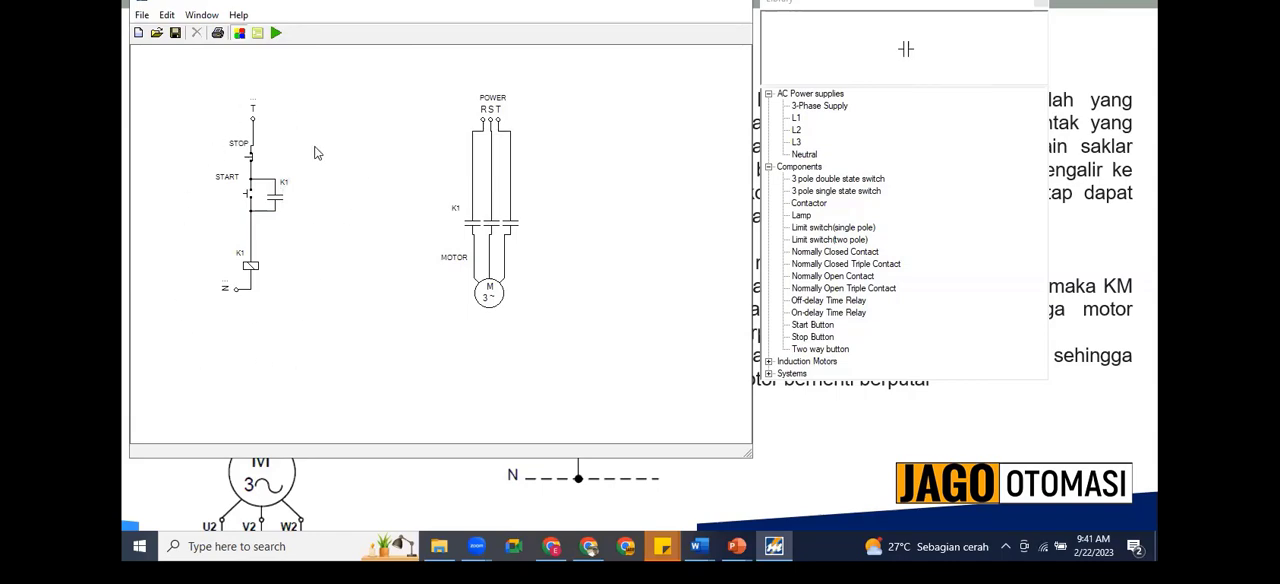
Step: Run the simulation and test the self-holding circuit by operating START and then STOP
click(277, 35)
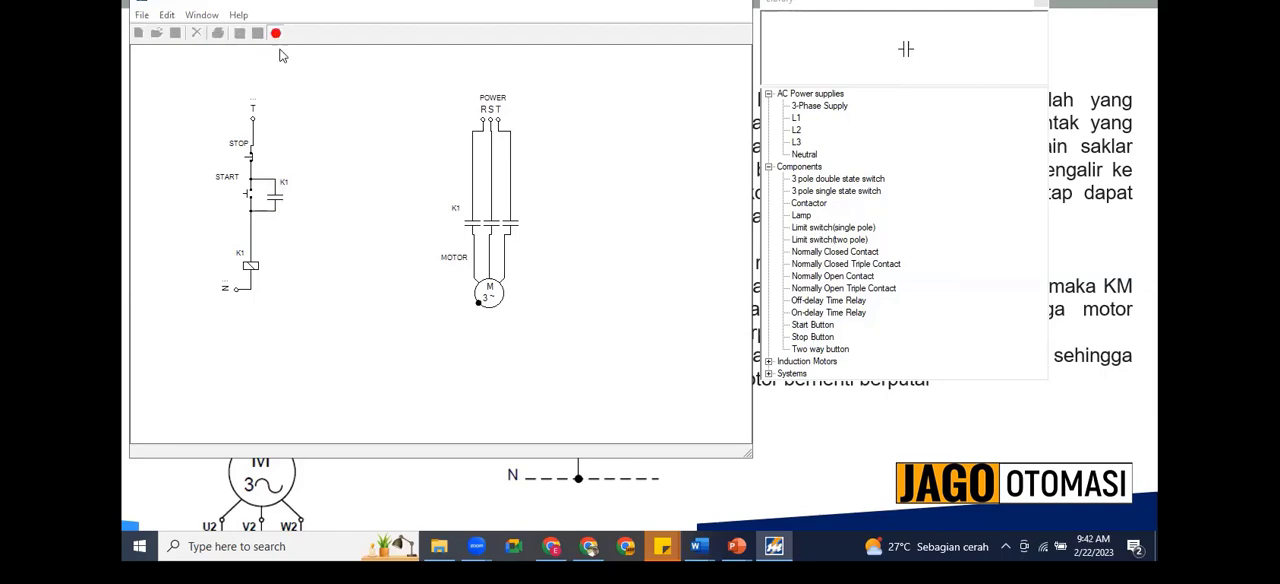
click(250, 200)
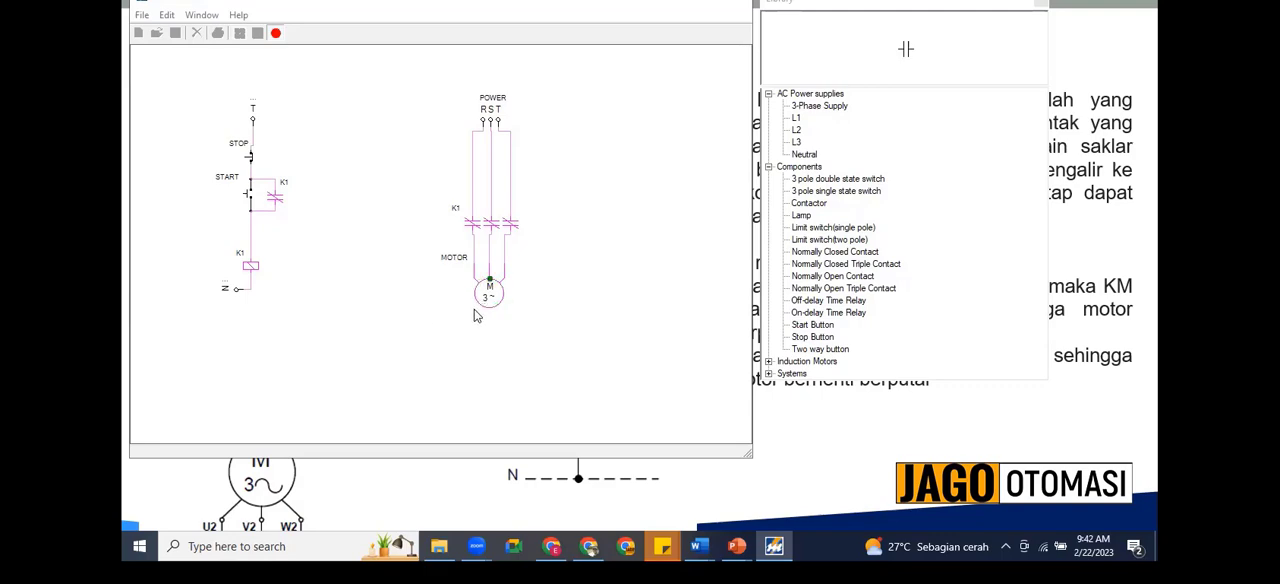
click(248, 161)
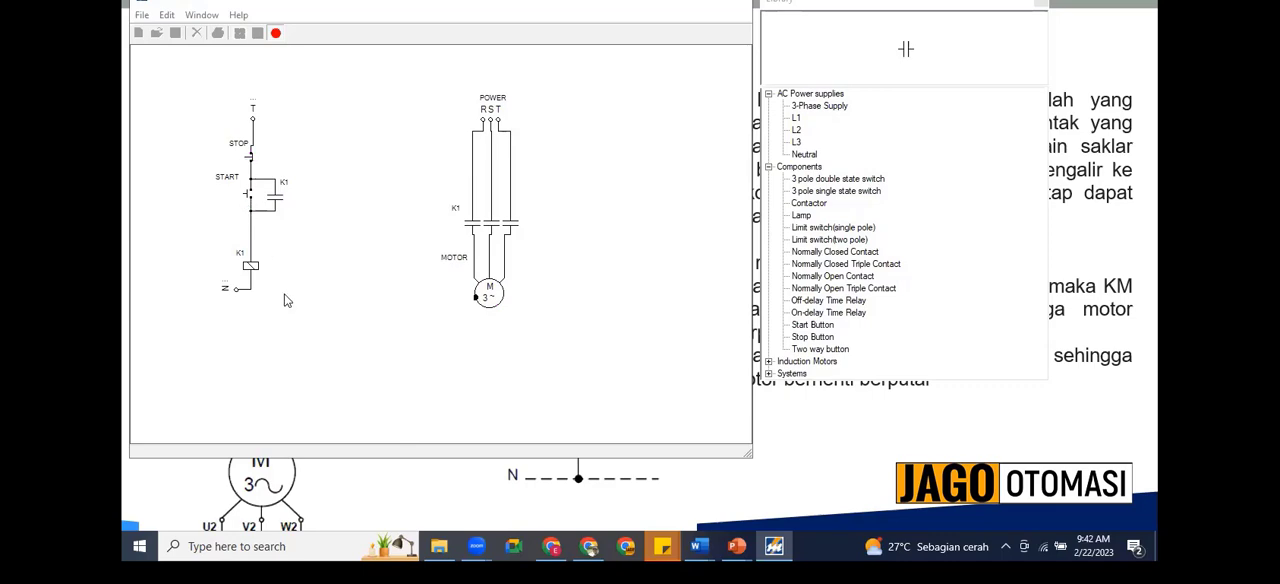
Step: Operate START and STOP through two more test cycles, then return to the self-holding presentation slide
click(247, 198)
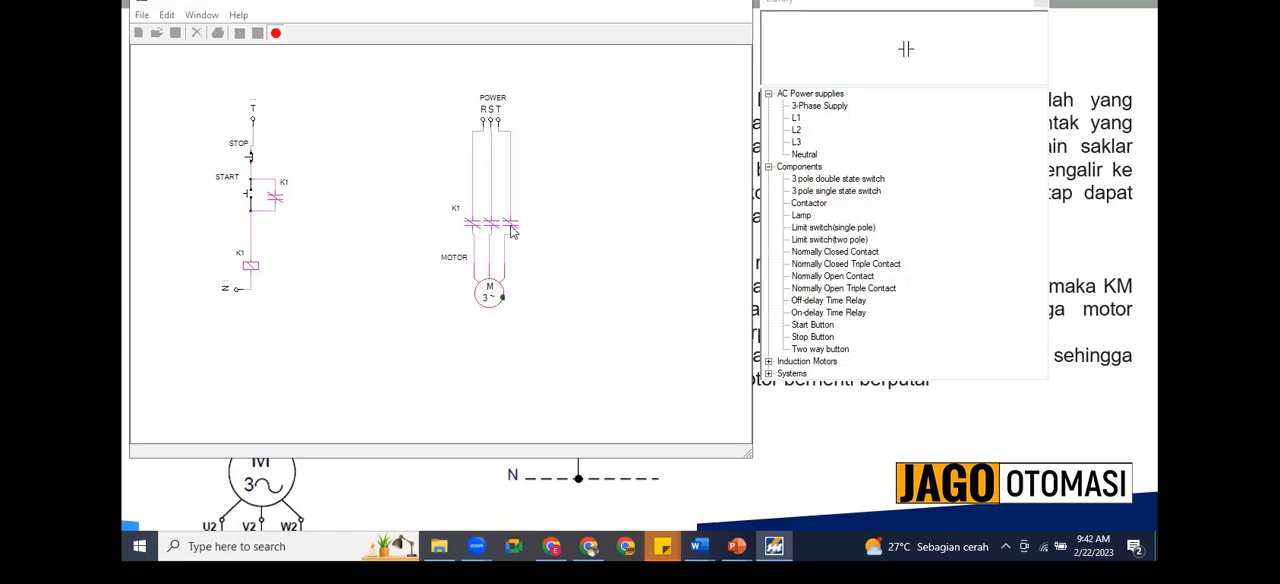
click(249, 162)
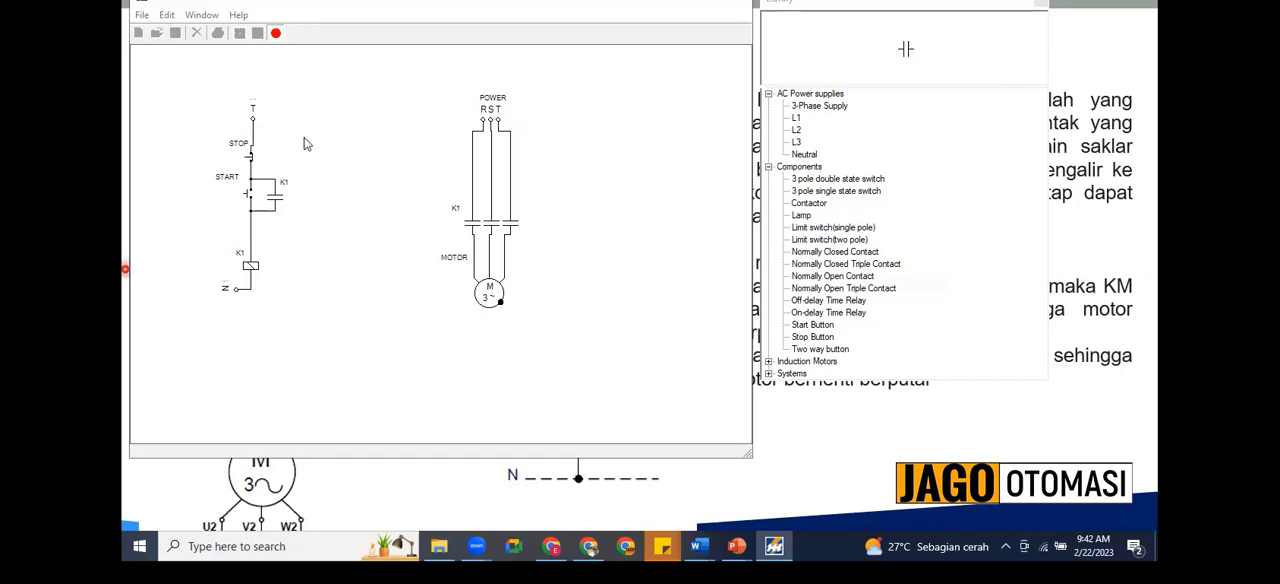
click(248, 194)
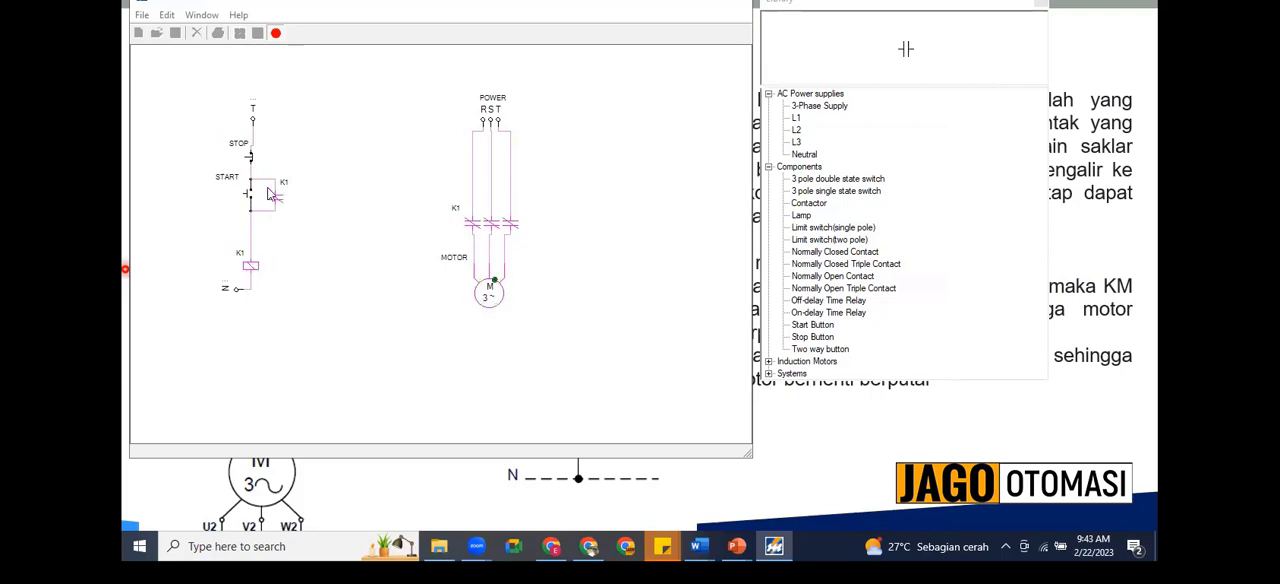
click(251, 158)
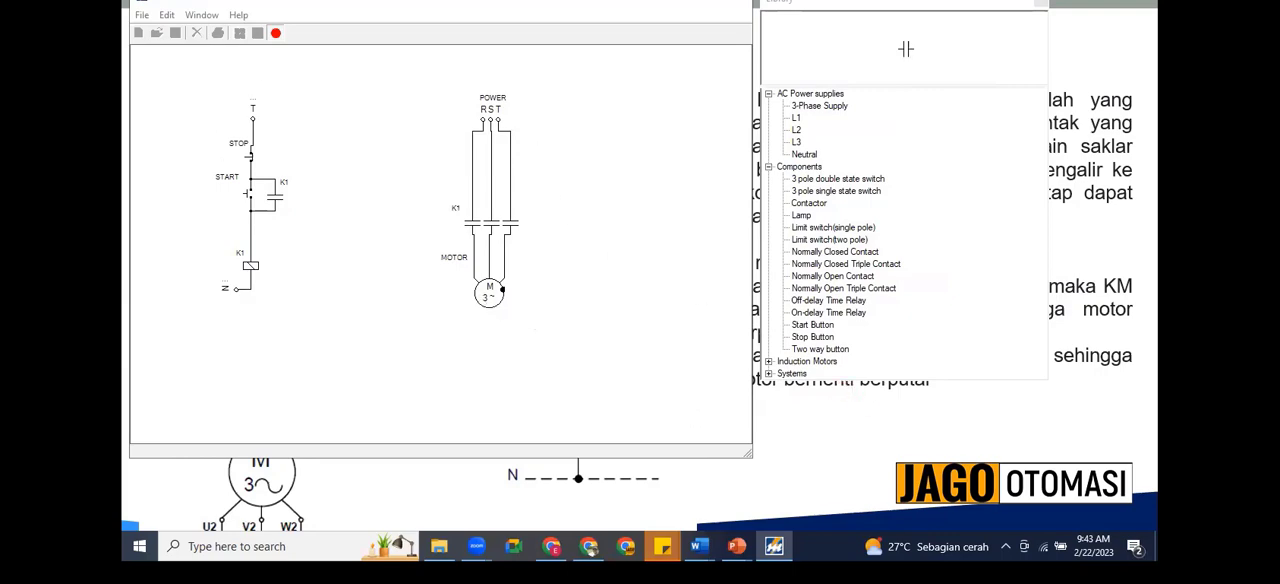
click(665, 6)
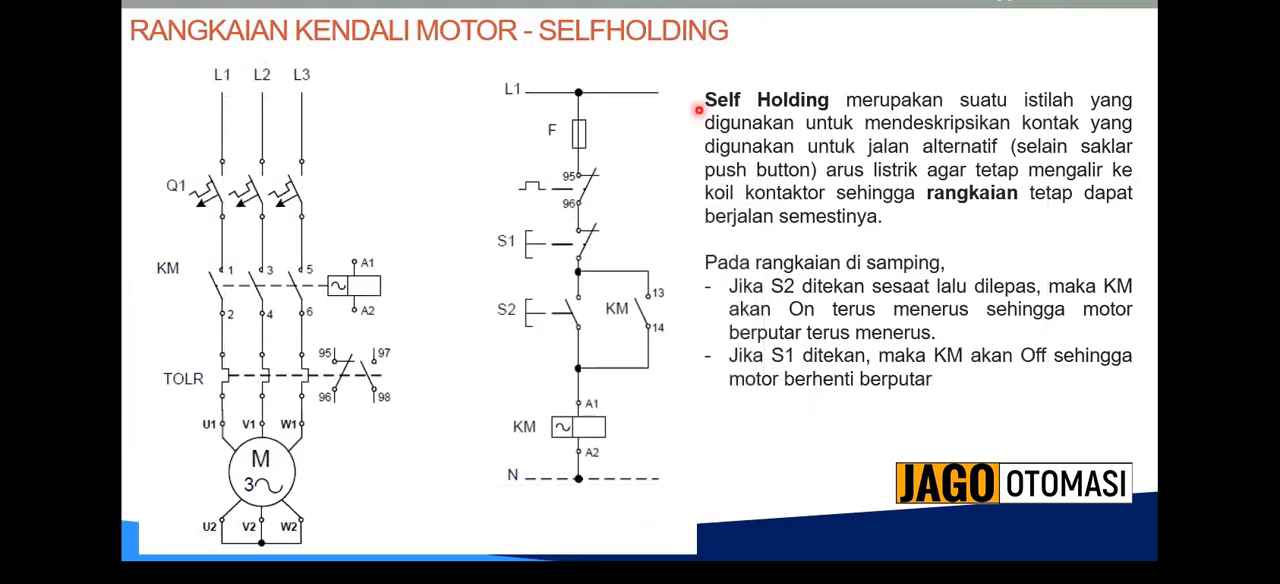